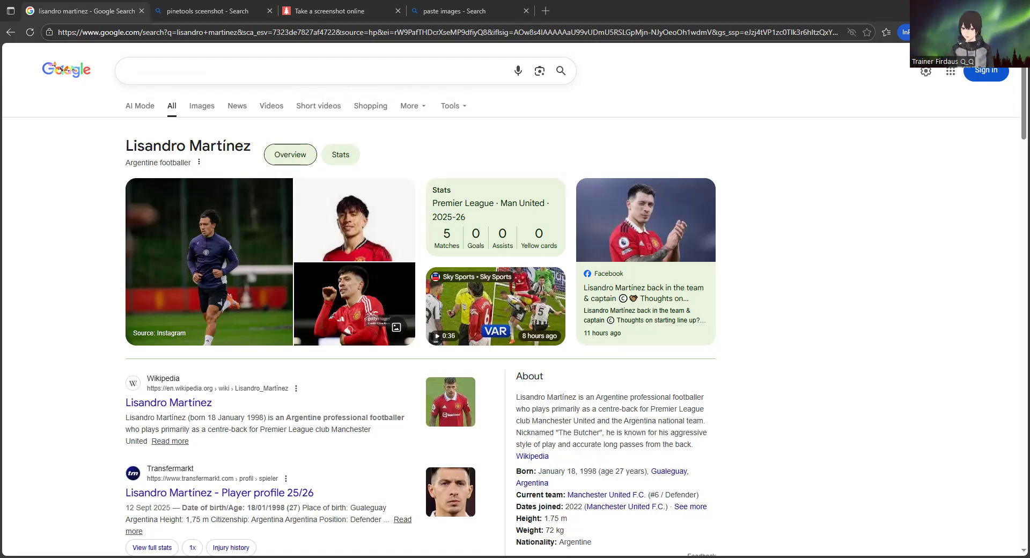
pyautogui.click(326, 13)
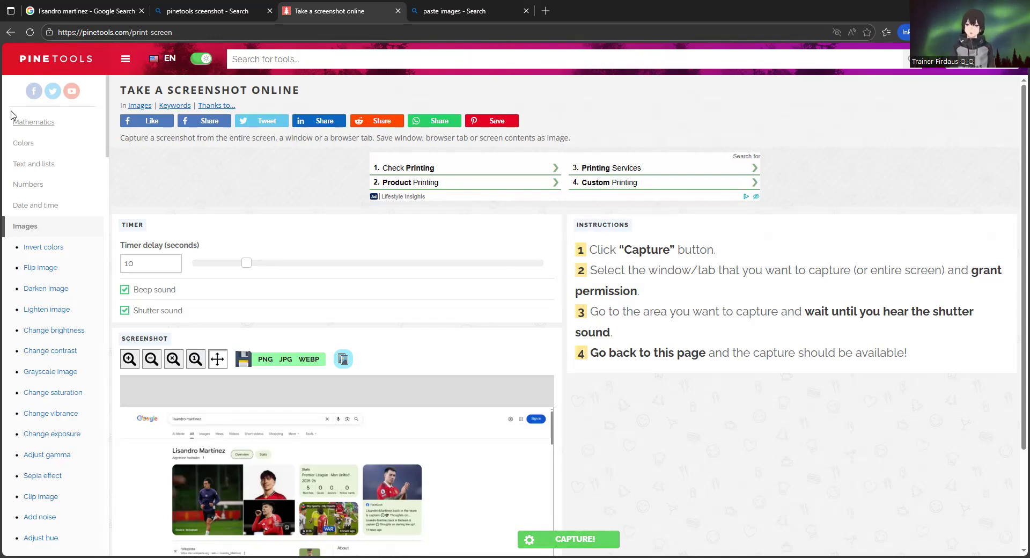
pyautogui.click(100, 14)
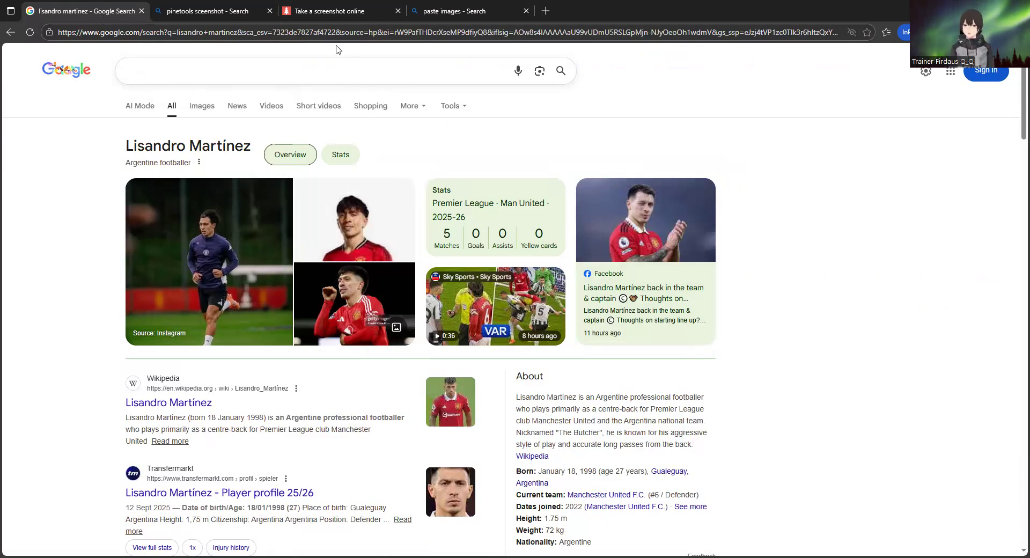
pyautogui.click(209, 12)
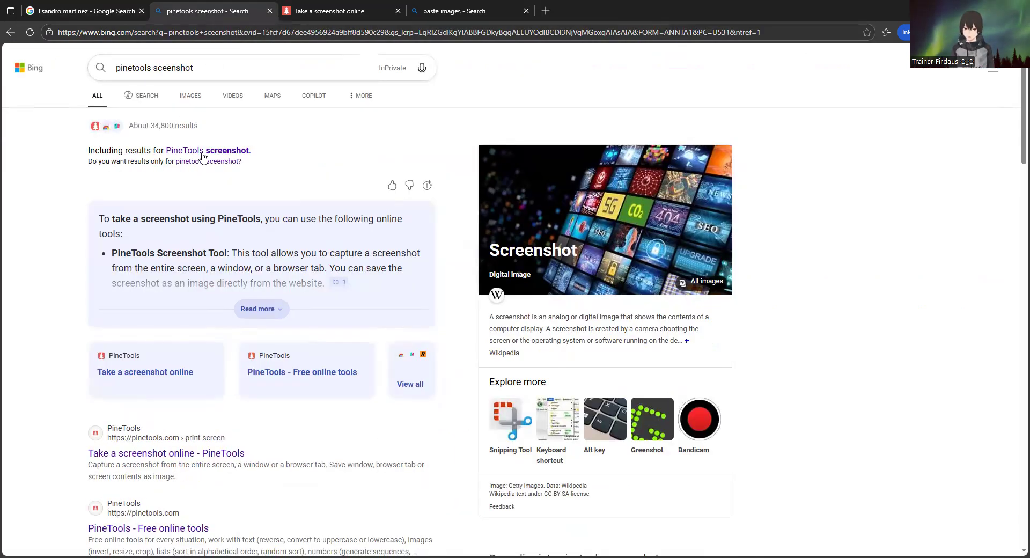
pyautogui.scroll(-1, 204, 161)
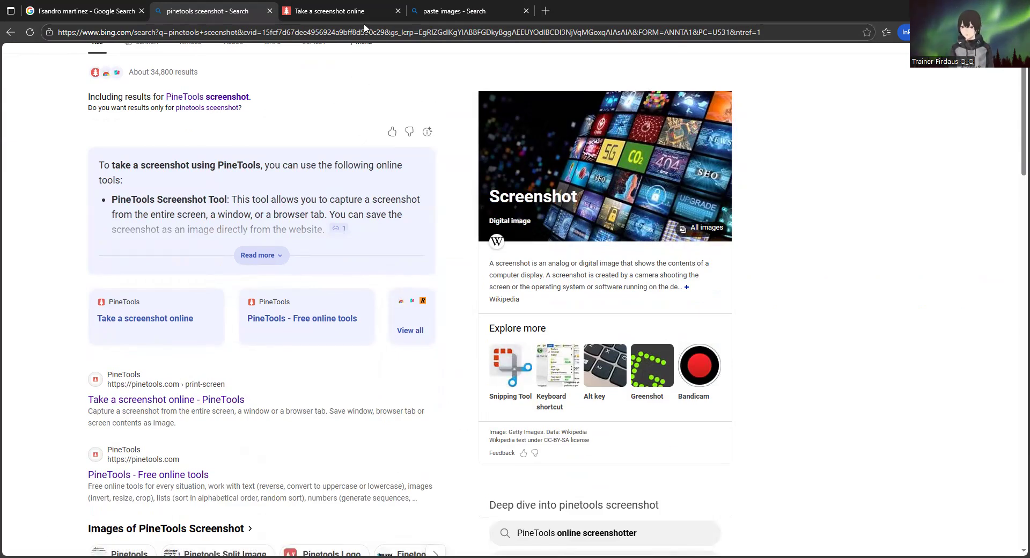
# Start a PineTools screenshot capture with the 10-second delay and share the "lisandro martinez - Google Search" browser tab with it.
pyautogui.click(354, 12)
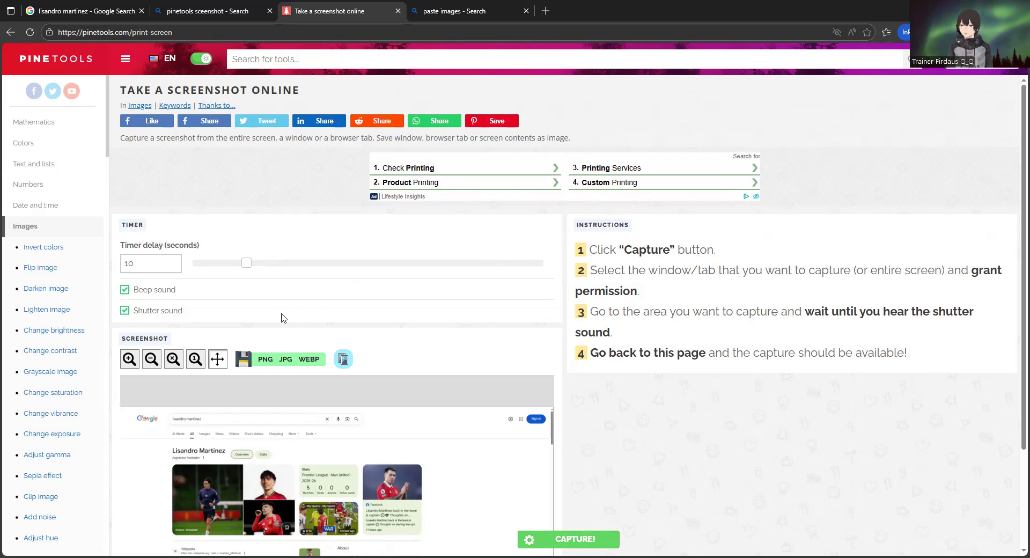
pyautogui.scroll(-1, 278, 316)
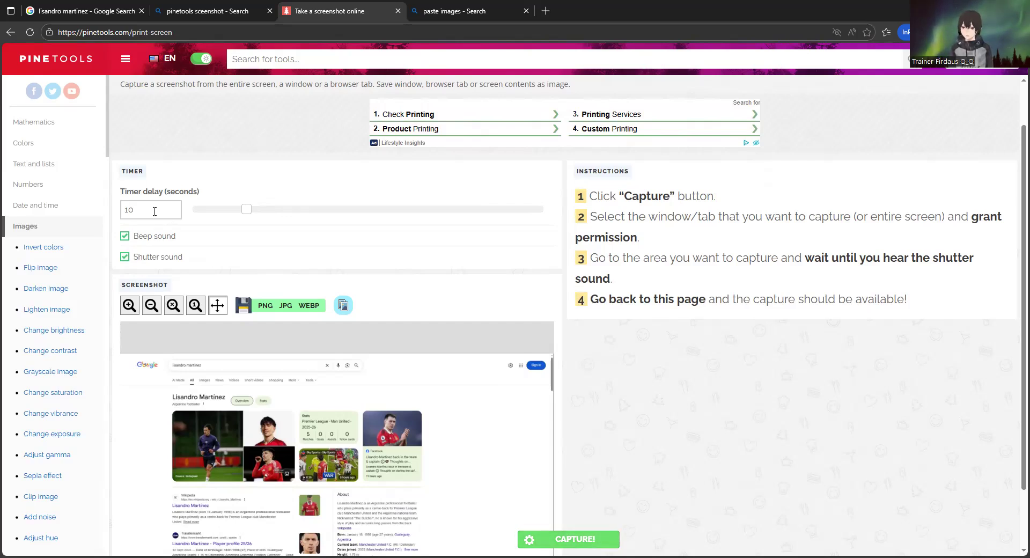
pyautogui.click(575, 540)
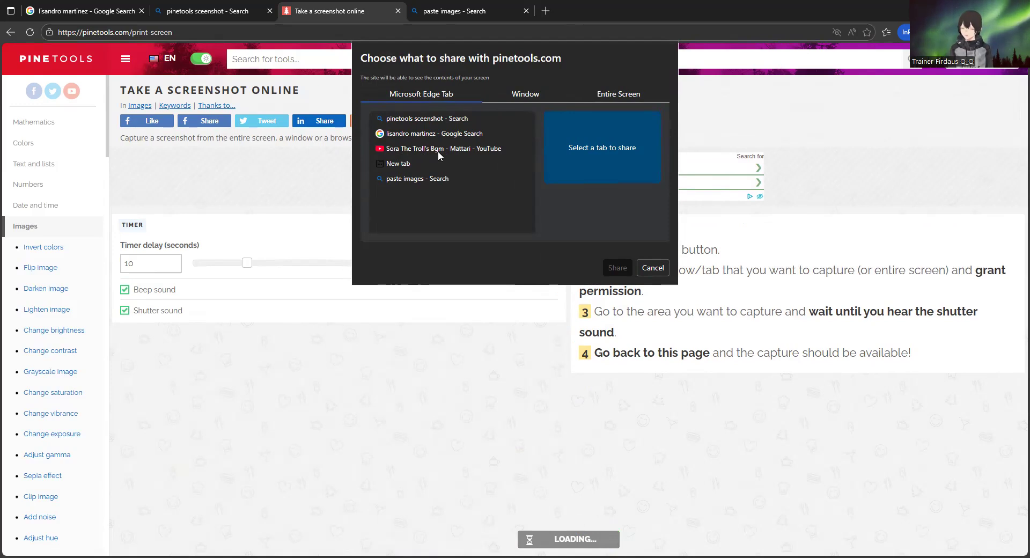
pyautogui.click(428, 133)
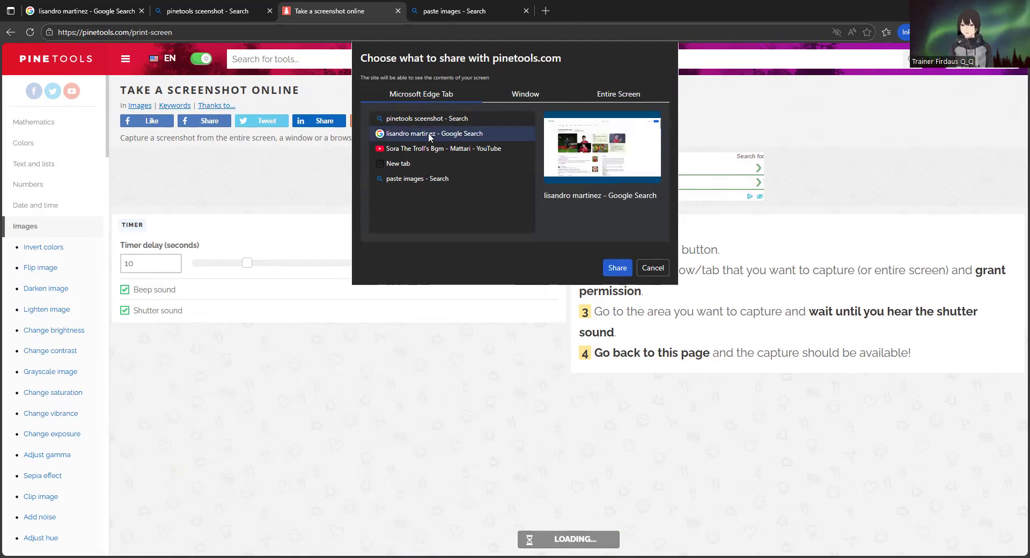
pyautogui.click(616, 268)
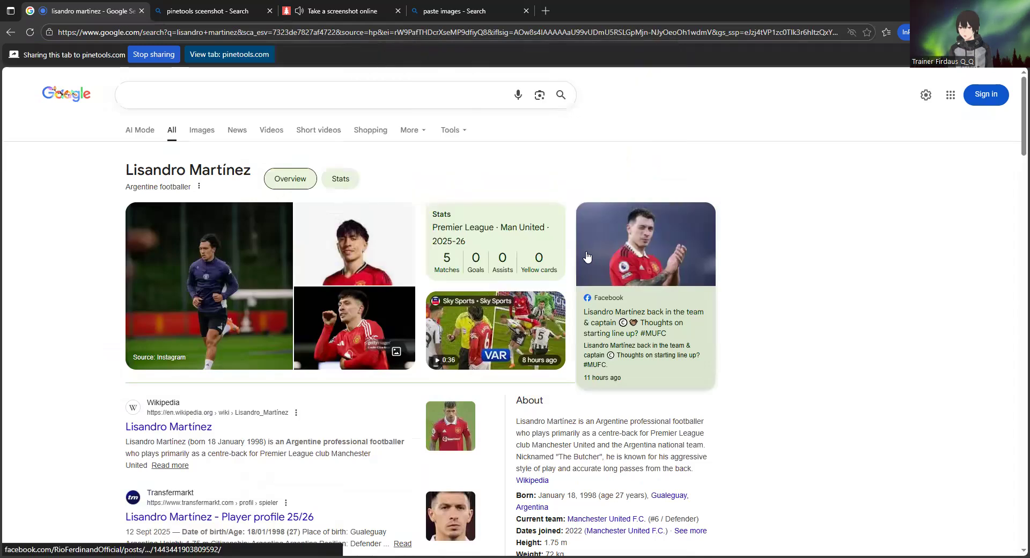
# Highlight the Wikipedia description of Lisandro Martínez on the shared page during the countdown and return to PineTools for the finished capture.
pyautogui.moveTo(141, 443); pyautogui.dragTo(373, 454)
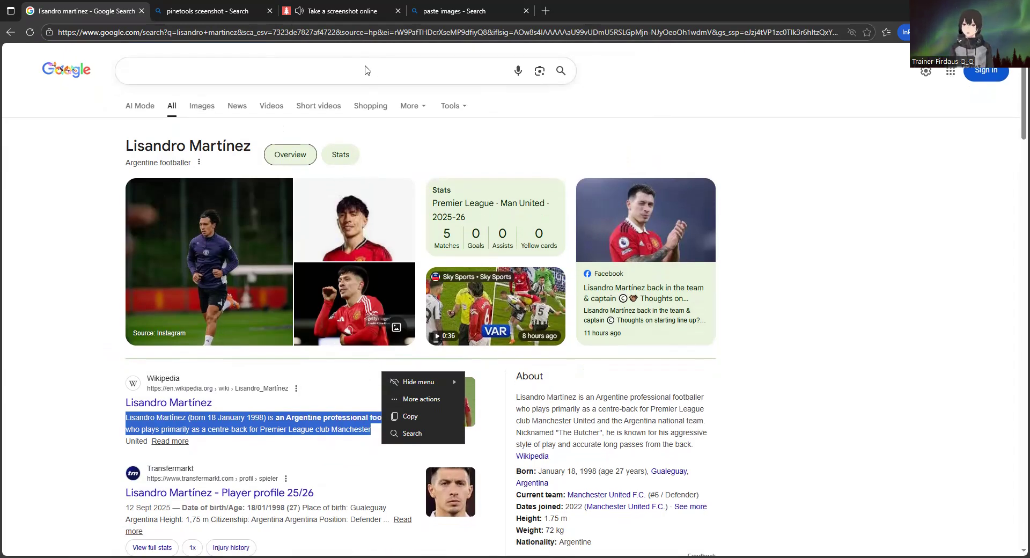
pyautogui.click(339, 12)
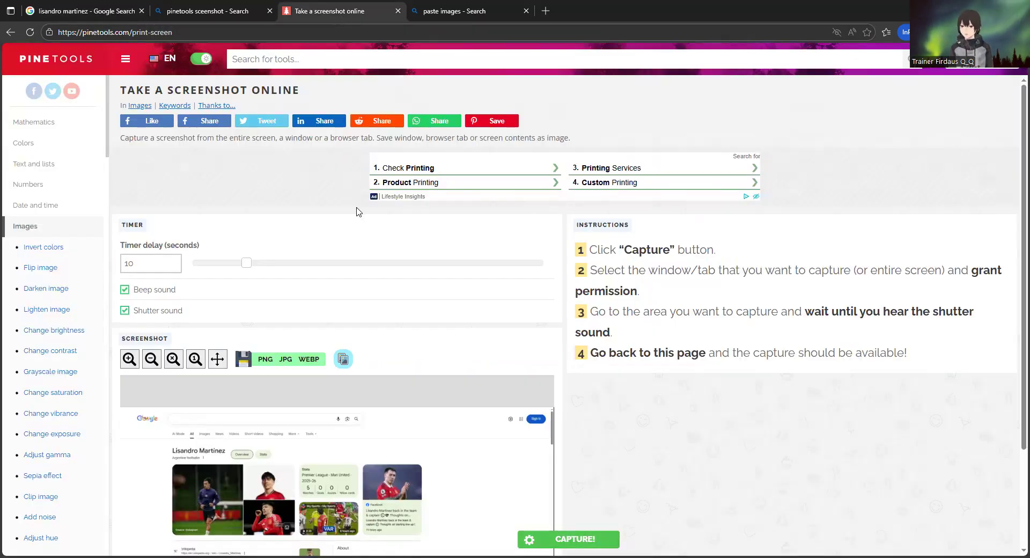
pyautogui.scroll(-2, 354, 286)
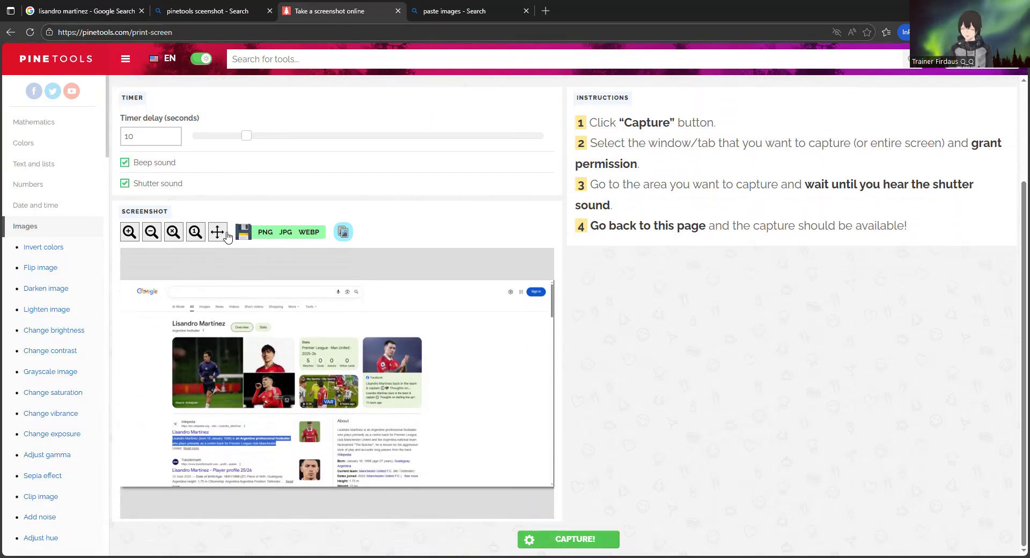
# Inspect the captured screenshot enlarged, pan across it, and fit the whole image back in the preview.
pyautogui.click(181, 234)
pyautogui.click(217, 232)
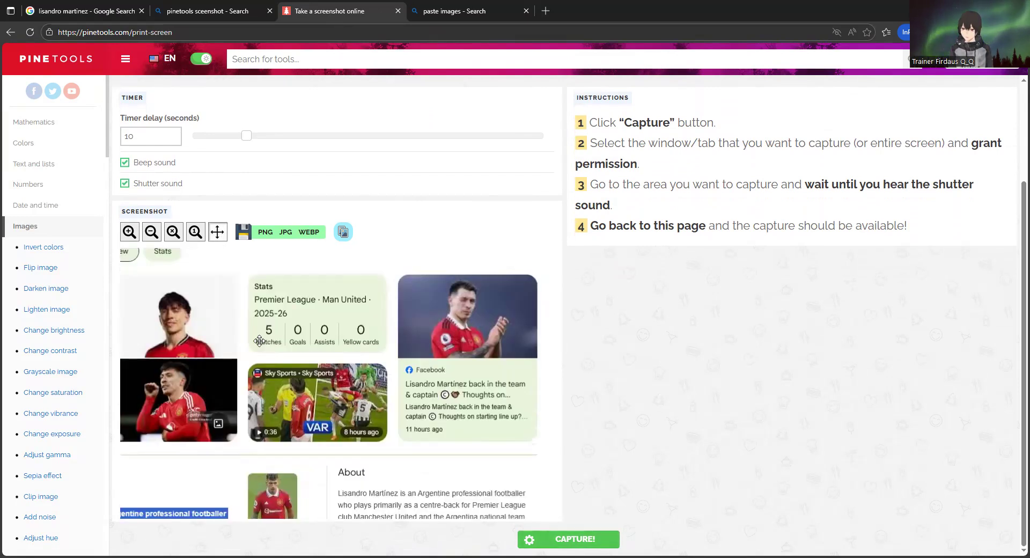
pyautogui.moveTo(259, 341); pyautogui.dragTo(266, 387)
pyautogui.click(172, 234)
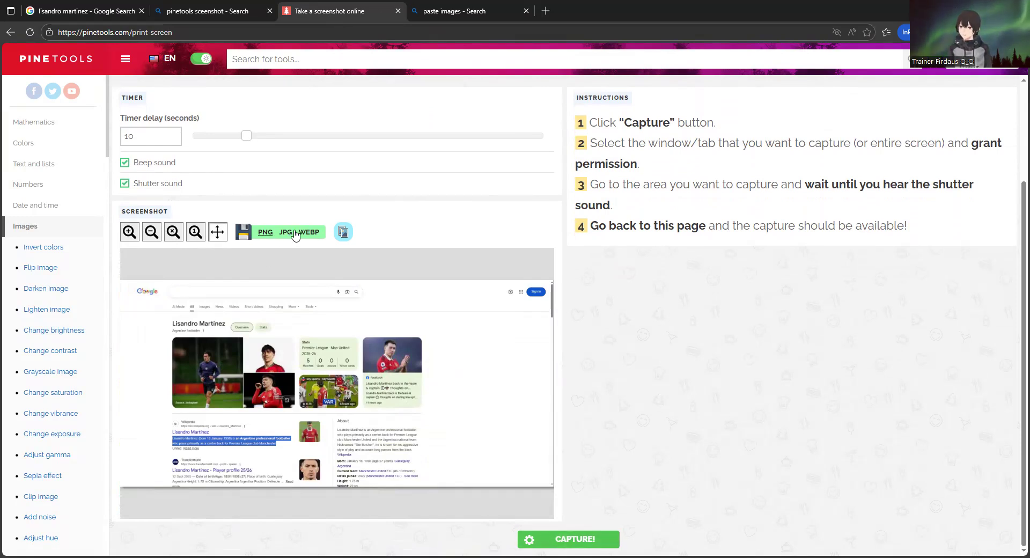
# Copy the captured screenshot to the clipboard and paste it into the Pasteboard site opened from the "paste images" search results.
pyautogui.click(343, 232)
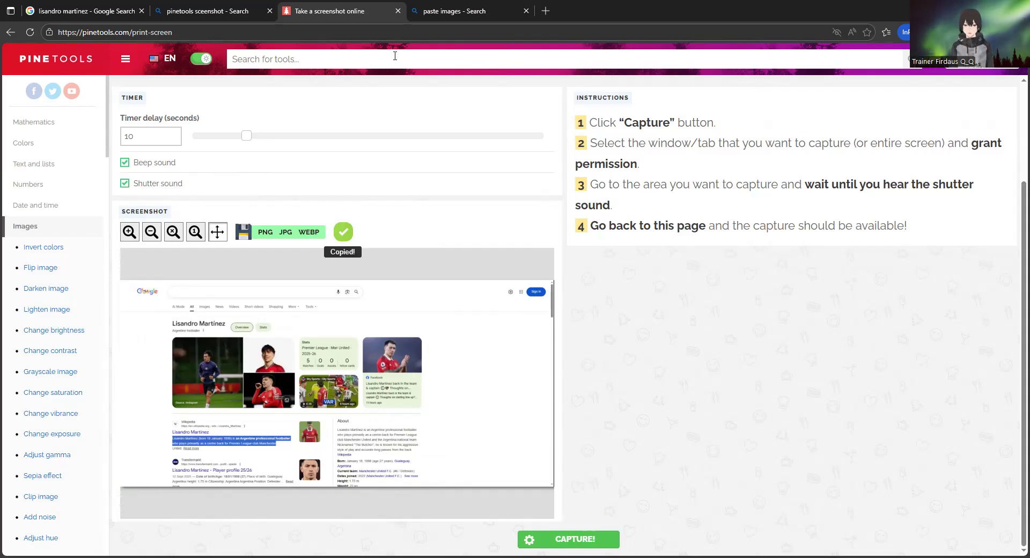
pyautogui.click(463, 14)
pyautogui.click(162, 445)
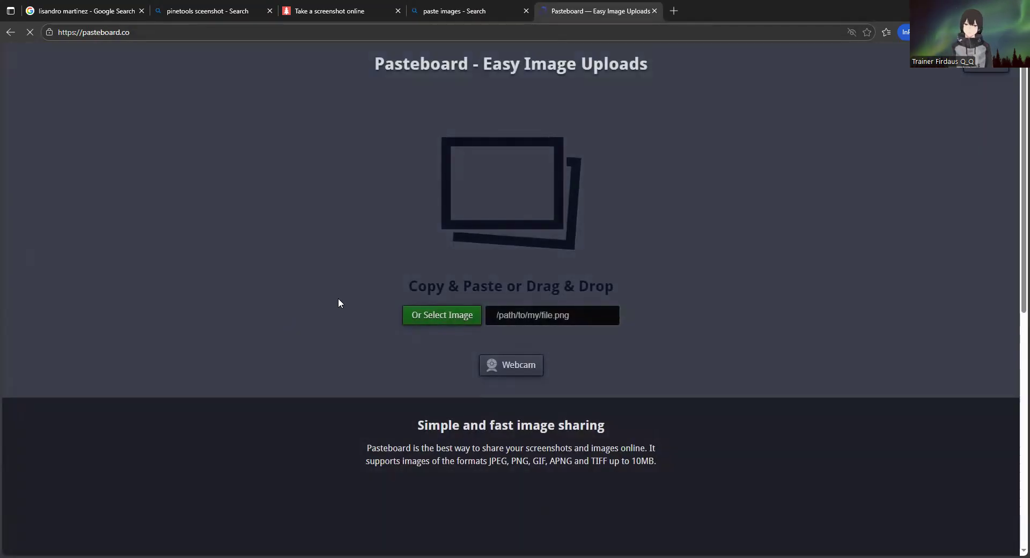
pyautogui.hotkey('ctrl', 'v')
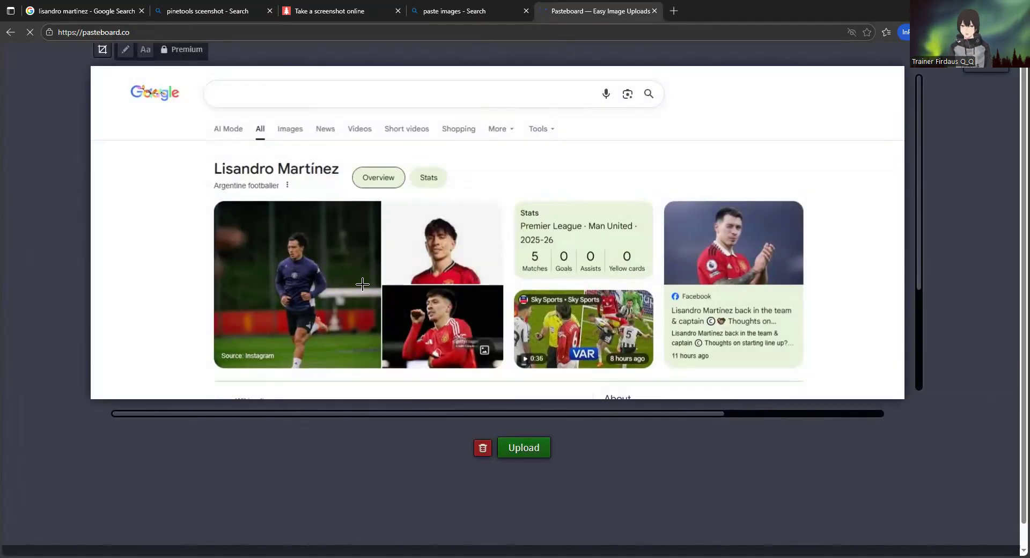
# Mark a wide crop area in Pasteboard around the highlighted Wikipedia result for Lisandro Martínez, including its thumbnail.
pyautogui.moveTo(386, 245); pyautogui.dragTo(406, 284)
pyautogui.scroll(-1, 660, 306)
pyautogui.scroll(-3, 660, 307)
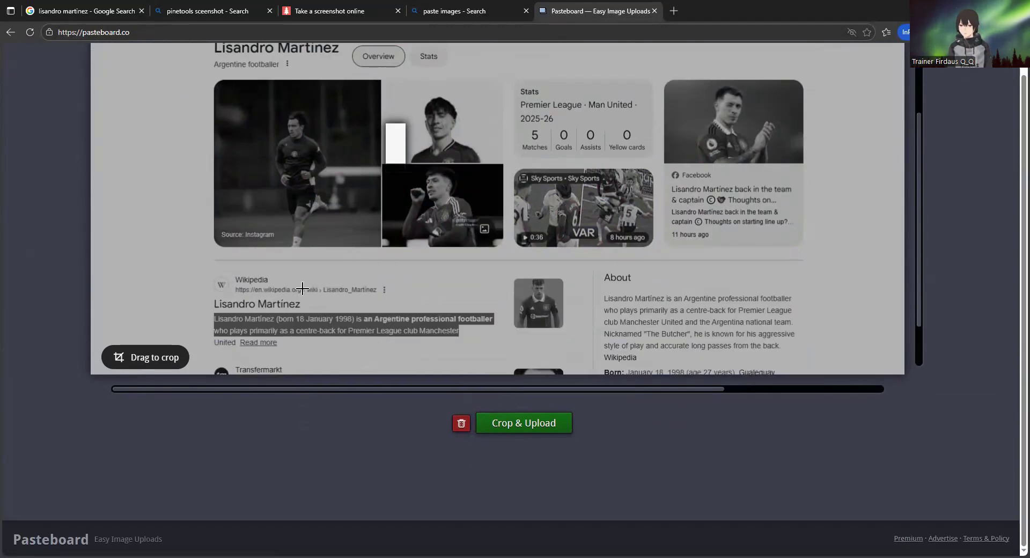
pyautogui.moveTo(192, 289); pyautogui.dragTo(665, 350)
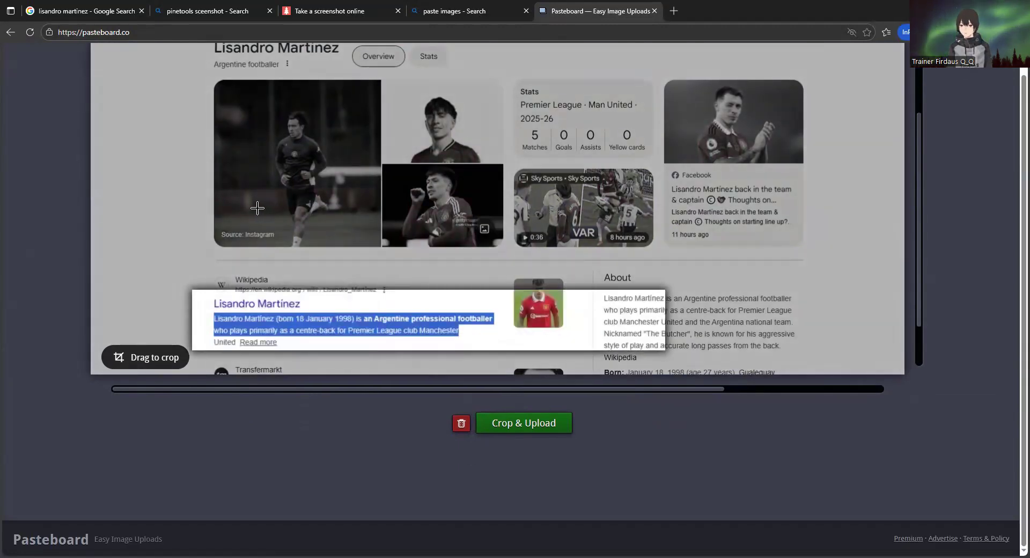
pyautogui.click(345, 15)
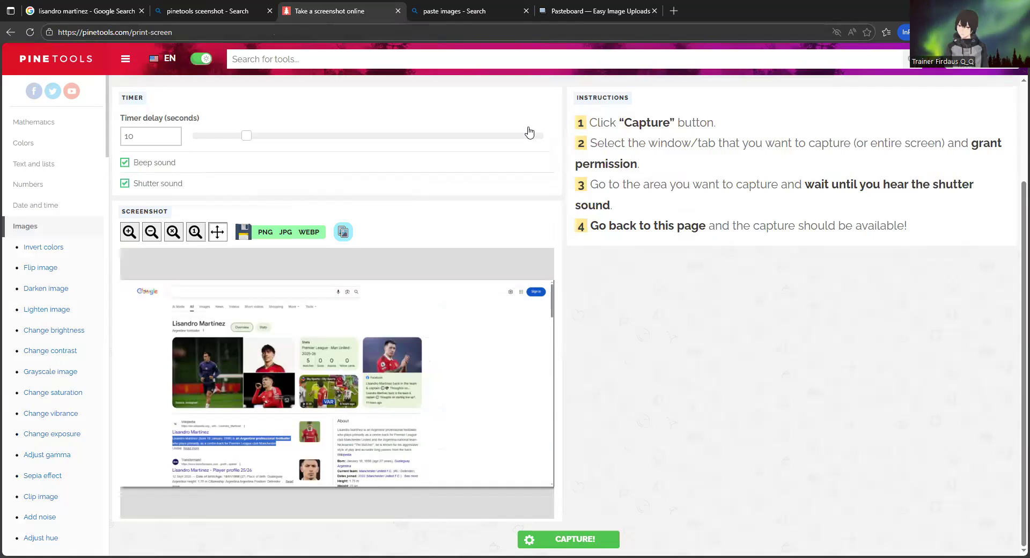
pyautogui.hotkey('ctrl', 'Tab')
pyautogui.hotkey('ctrl', 'Tab')
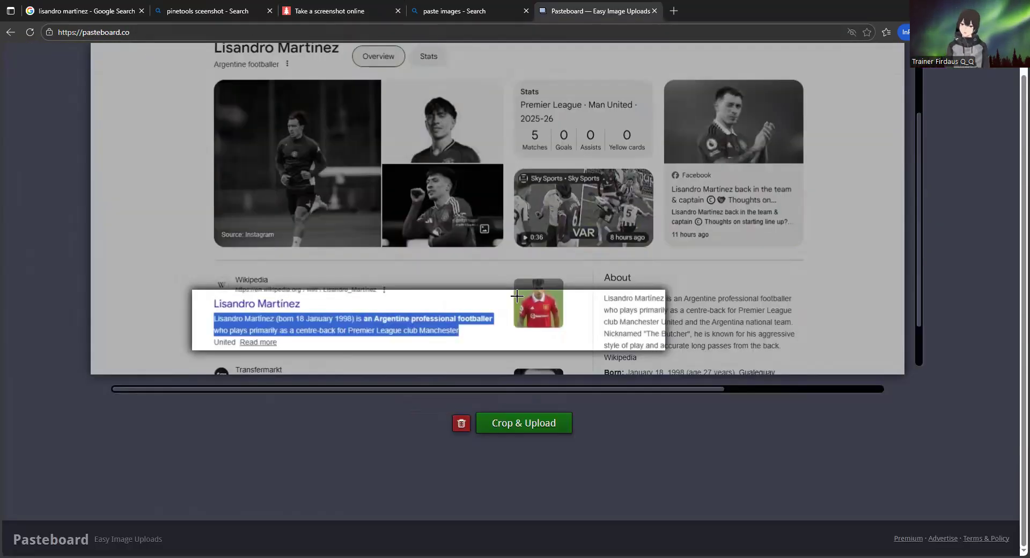
# Download the PineTools screenshot as a PNG and open the downloaded file "image (2).png".
pyautogui.click(333, 13)
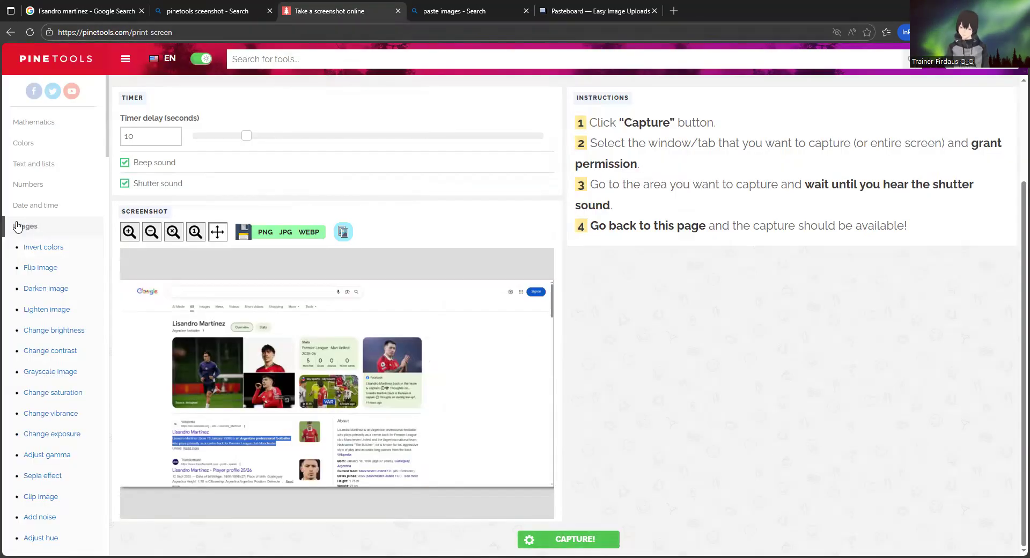
pyautogui.click(264, 234)
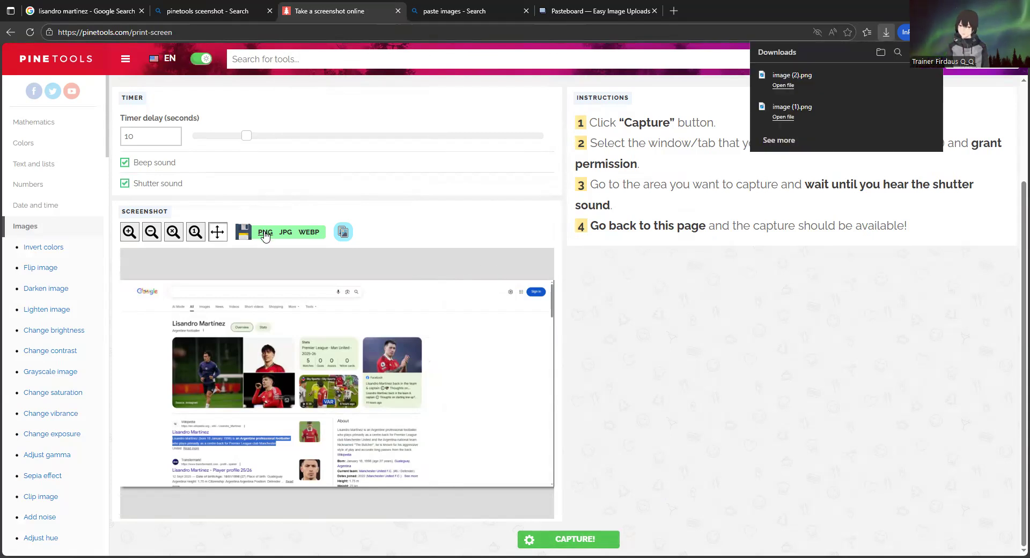
pyautogui.click(818, 99)
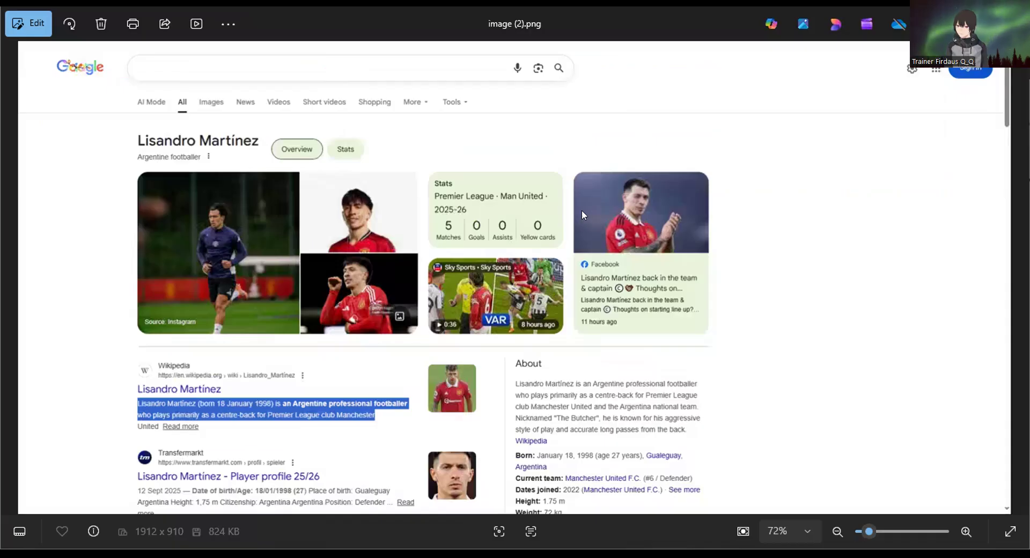